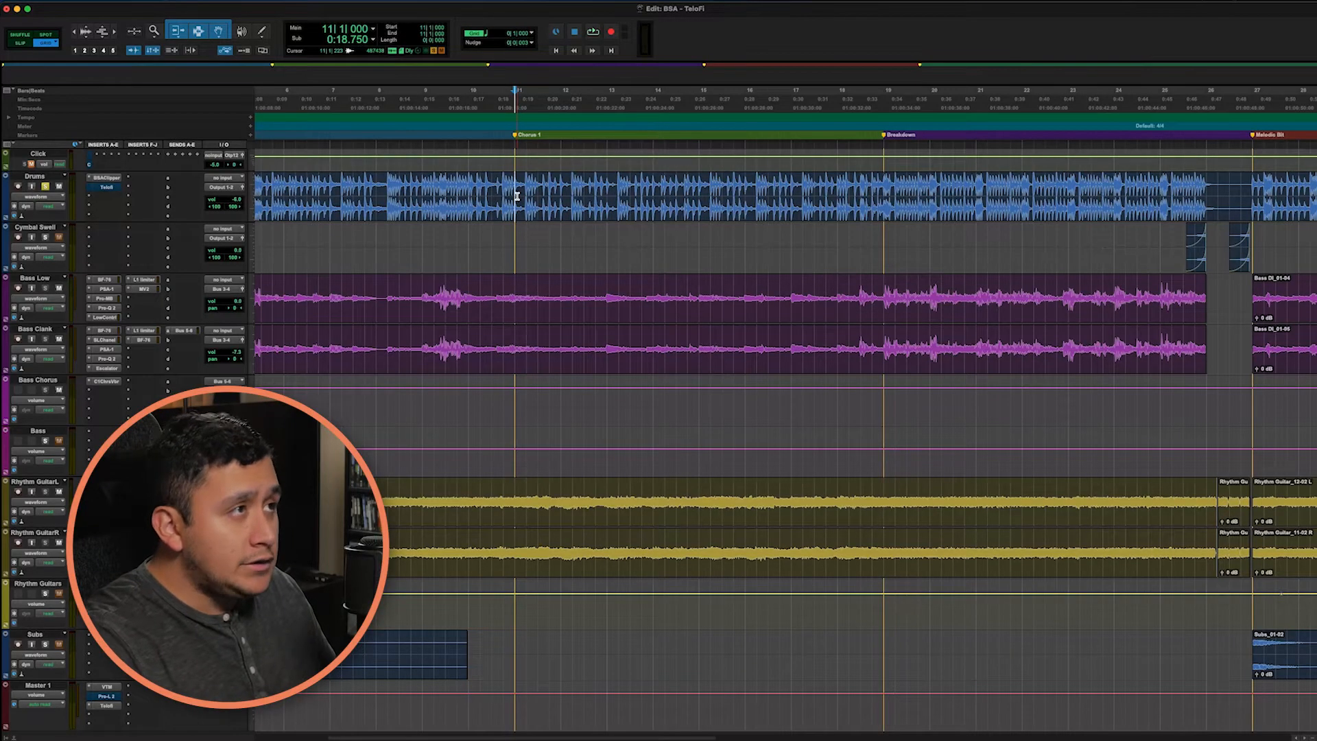
Step: Insert the stereo Black Salt Audio Telofi plug-in in the Drums track's third insert slot
key(space)
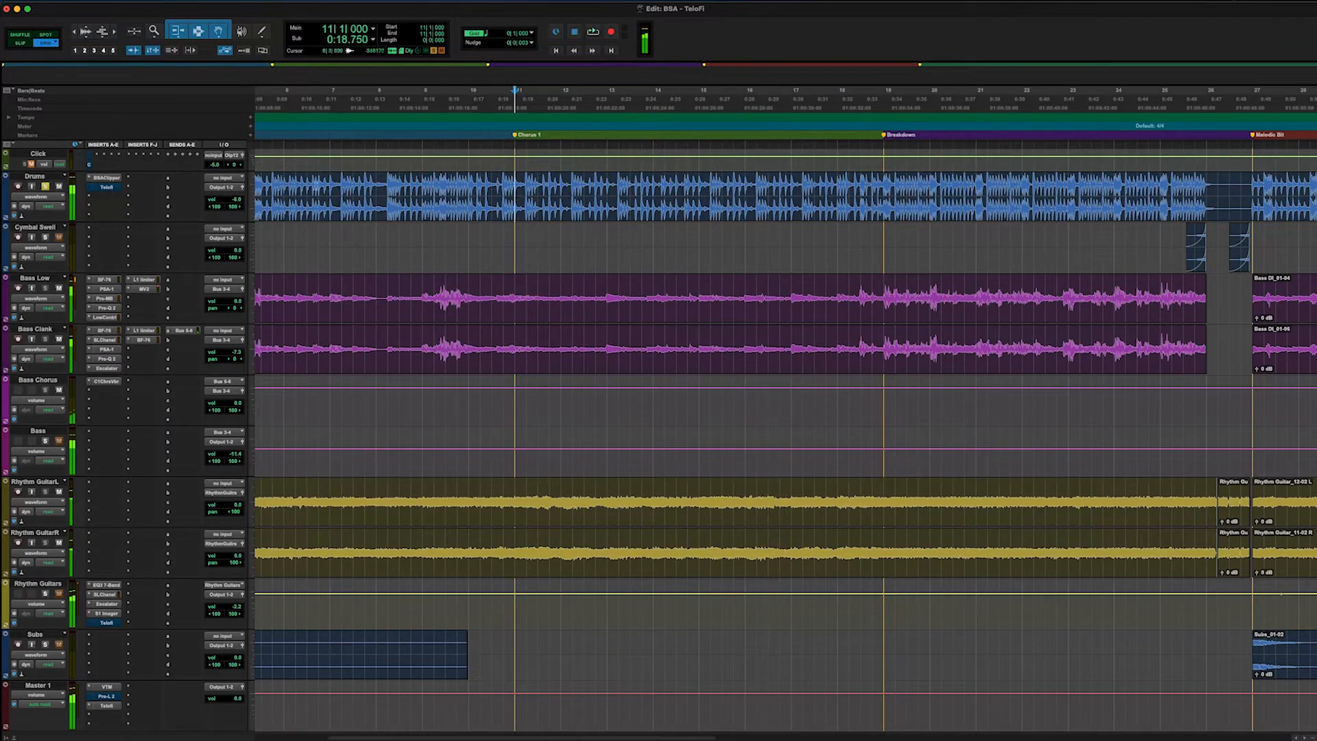
click(109, 196)
mouse_move(157, 198)
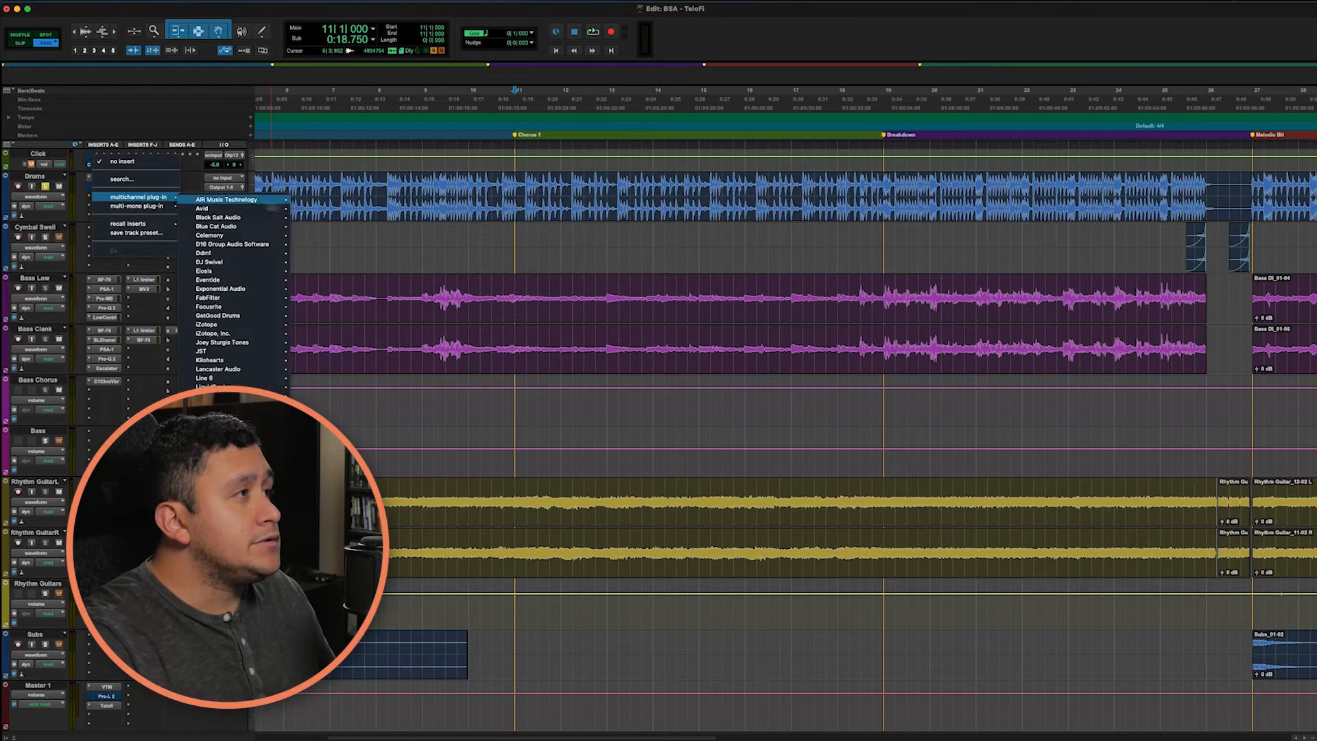
mouse_move(218, 217)
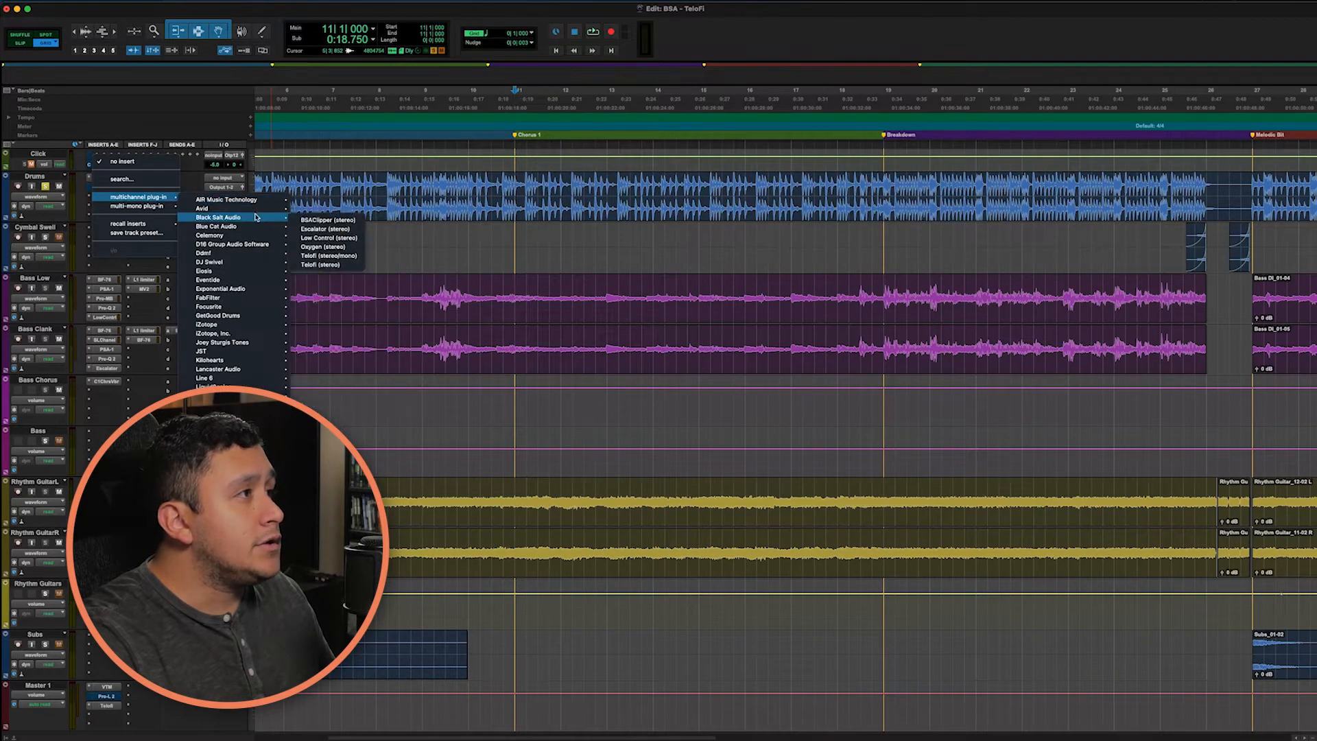
click(340, 265)
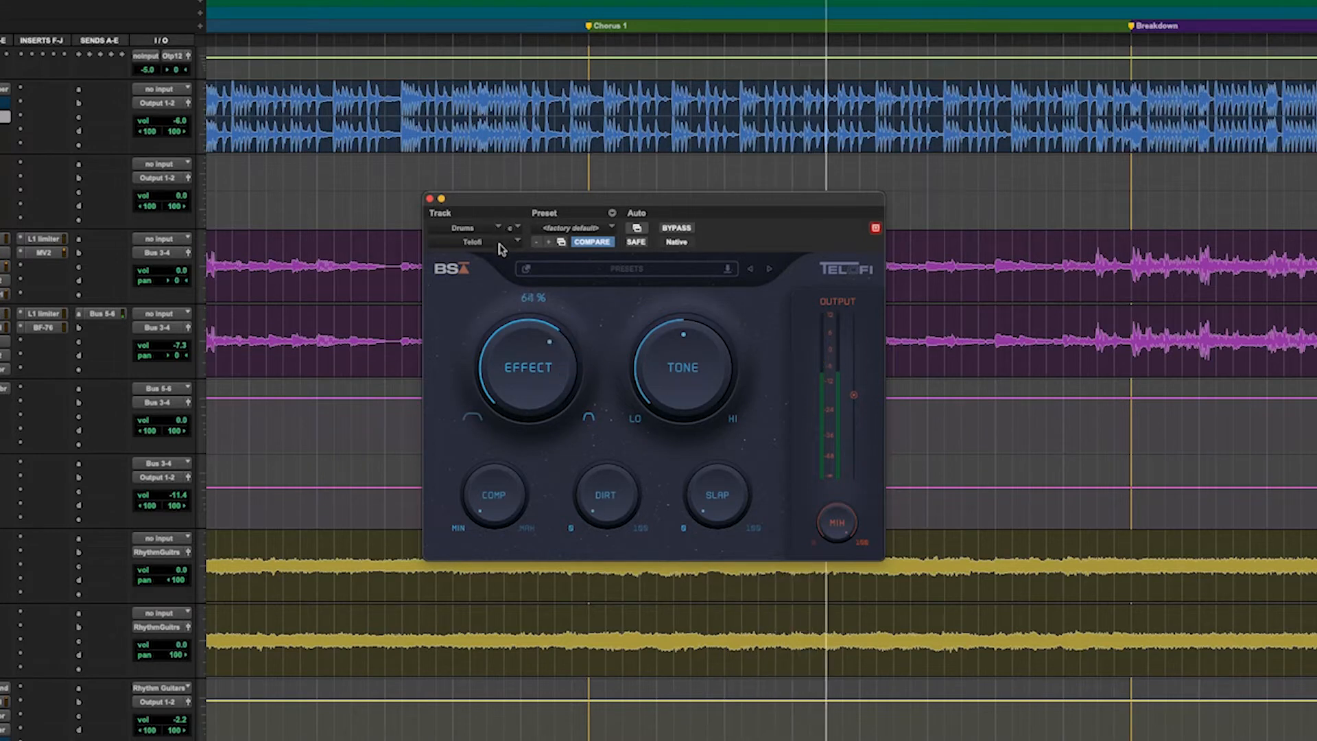
Step: Audition Telofi's Effect and Tone controls on the drums, trying Effect at 64% and 51% and Tone toward HI
drag(495, 348, 545, 418)
key(space)
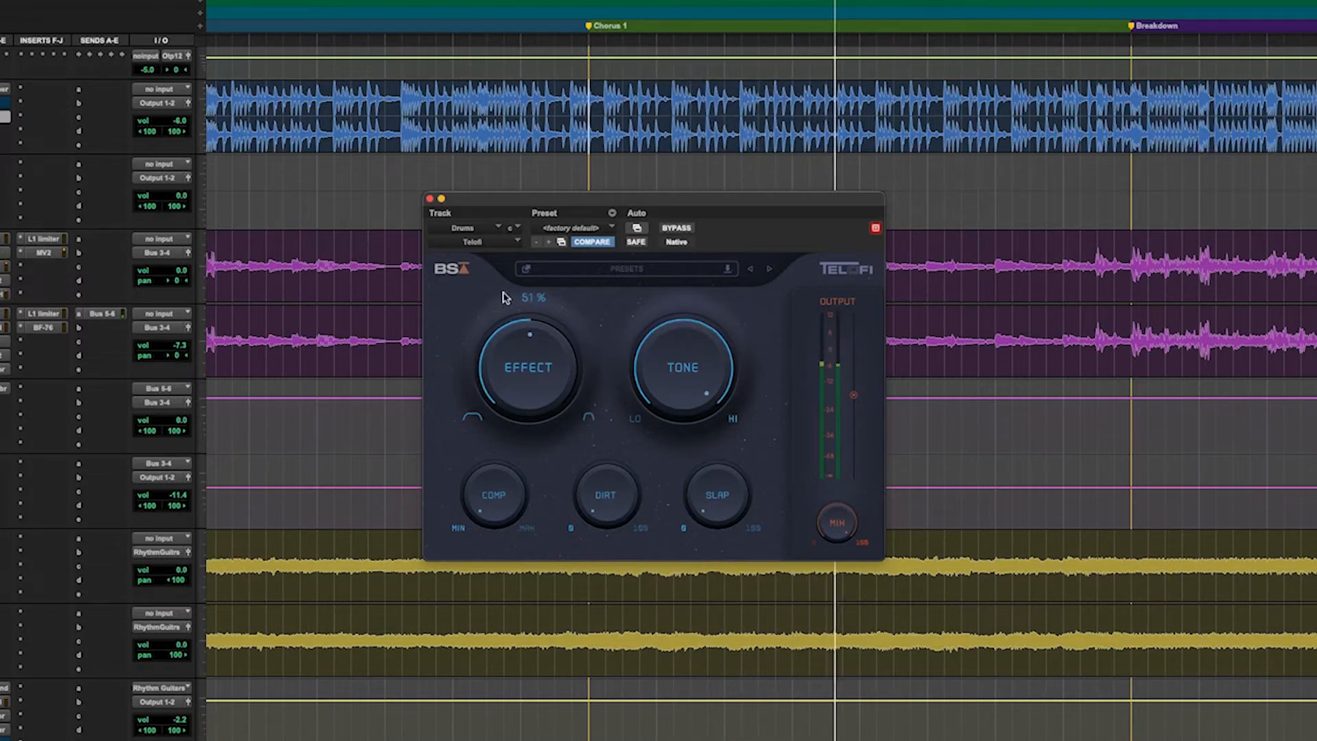
drag(650, 396, 642, 439)
drag(522, 384, 517, 420)
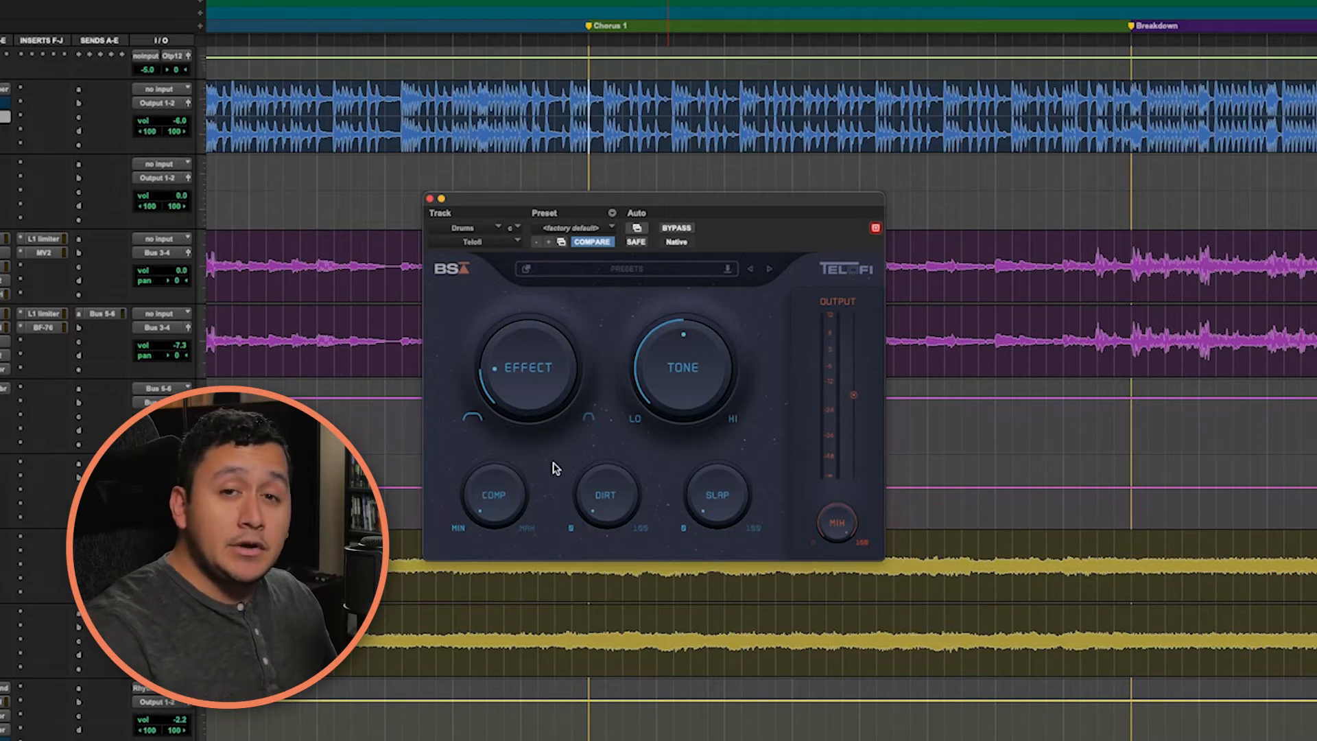
Step: Audition Telofi's Comp control on the drums at 68% and 6% while varying the Effect amount
mouse_move(504, 490)
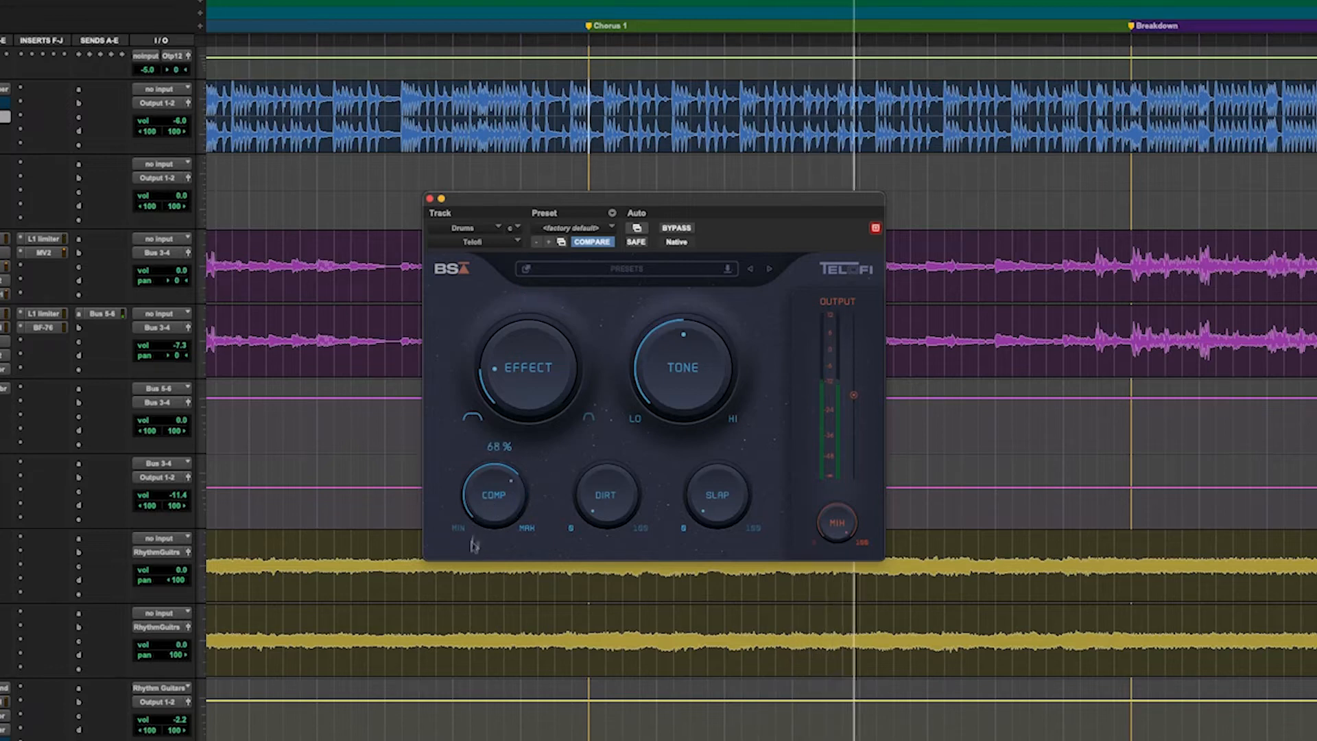
drag(520, 286, 503, 323)
drag(505, 485, 463, 572)
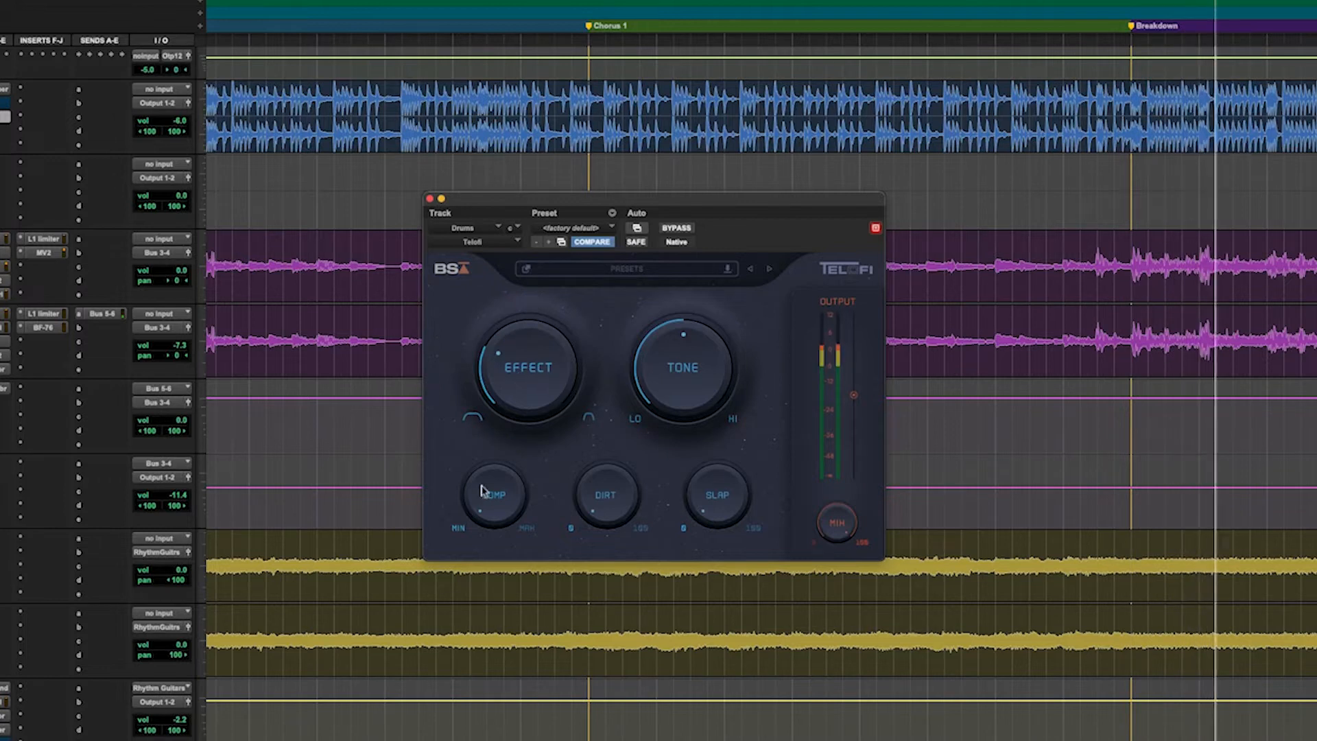
drag(522, 361, 524, 343)
drag(486, 533, 483, 530)
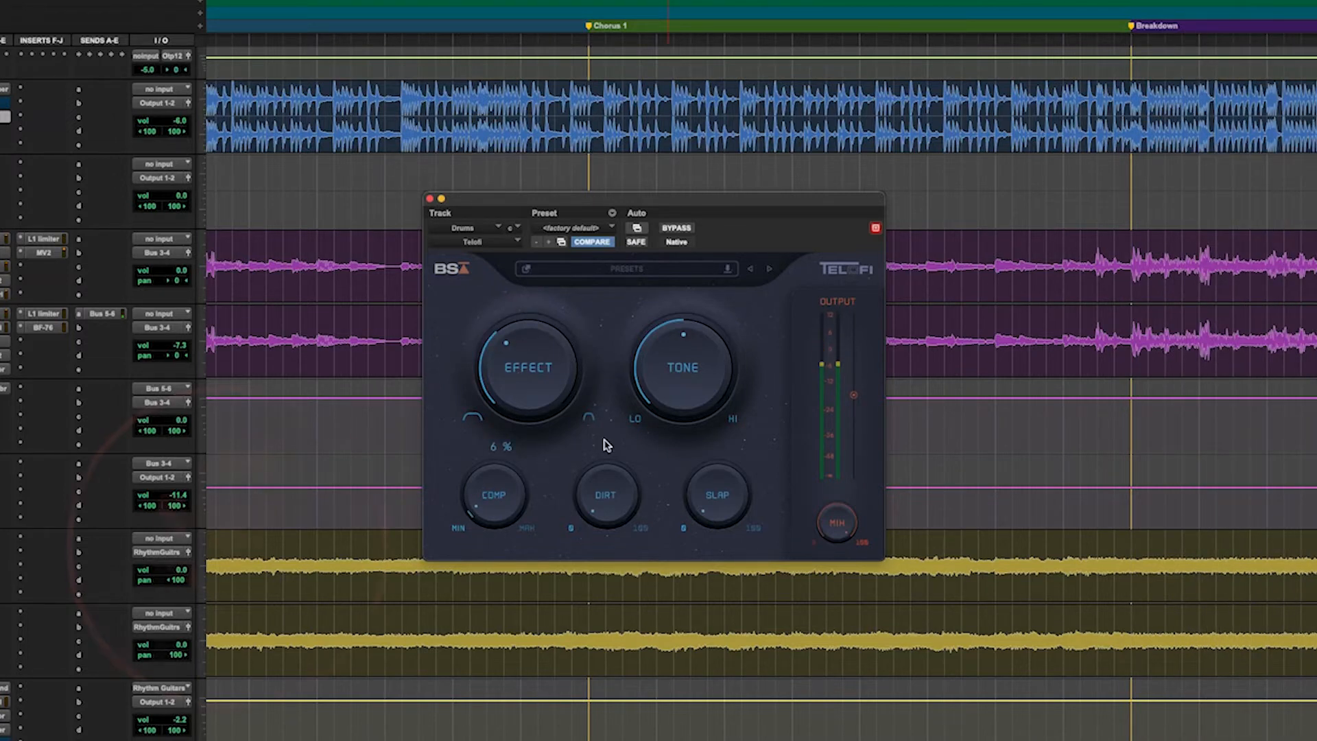
Step: Audition Telofi's Dirt control on the drums at 100%, return it to 0% and stop playback
mouse_move(606, 500)
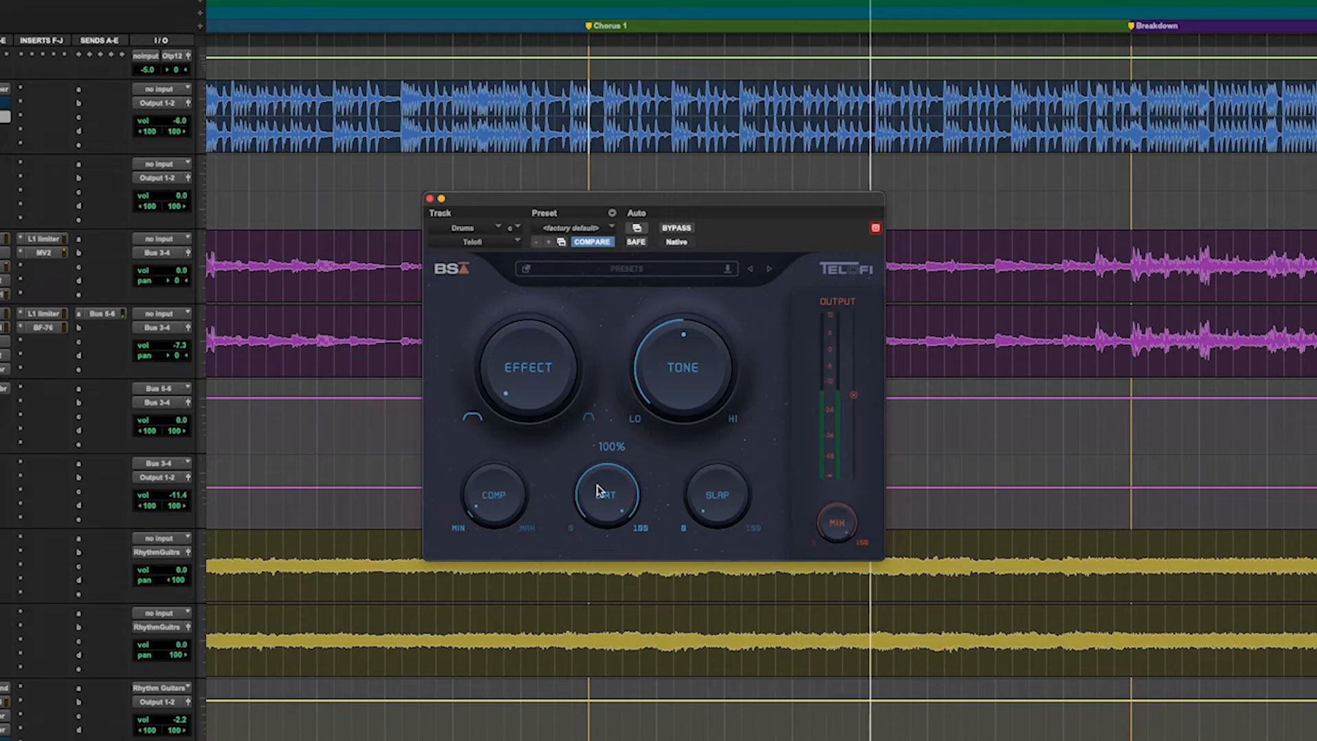
drag(596, 490, 597, 642)
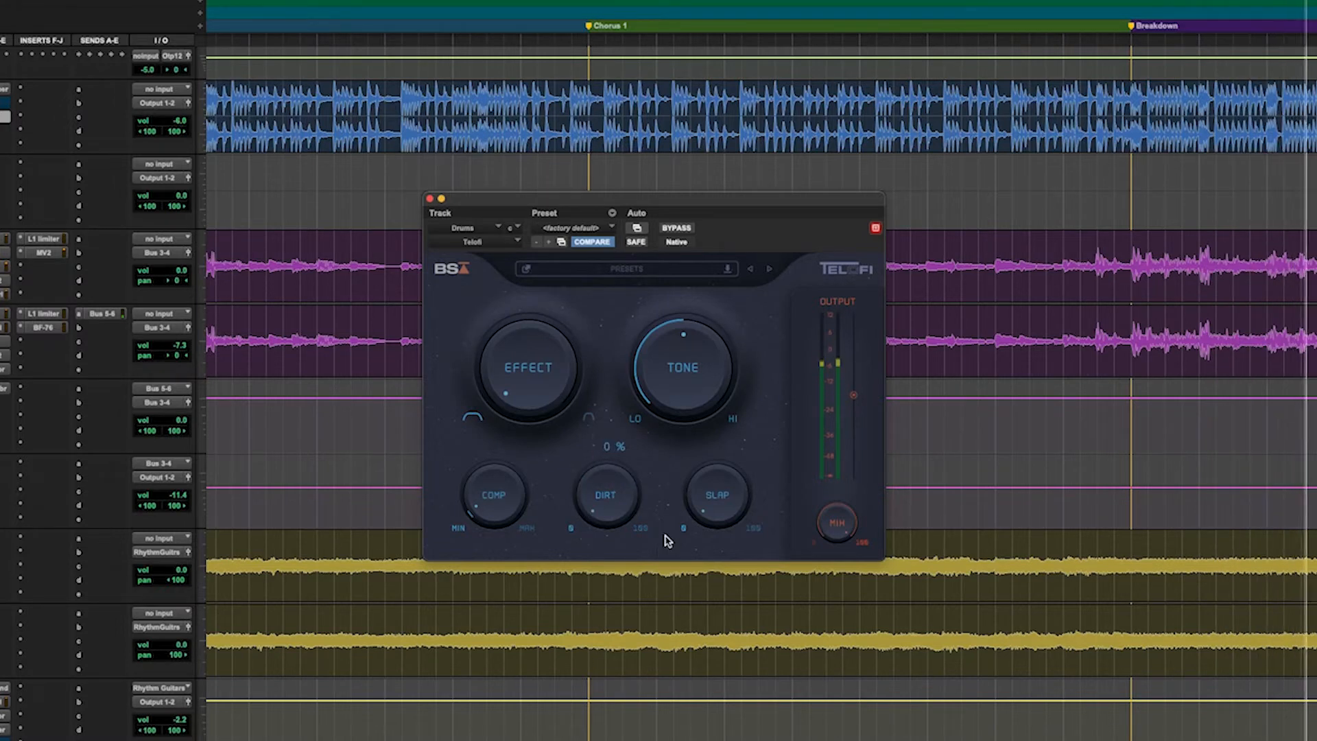
key(space)
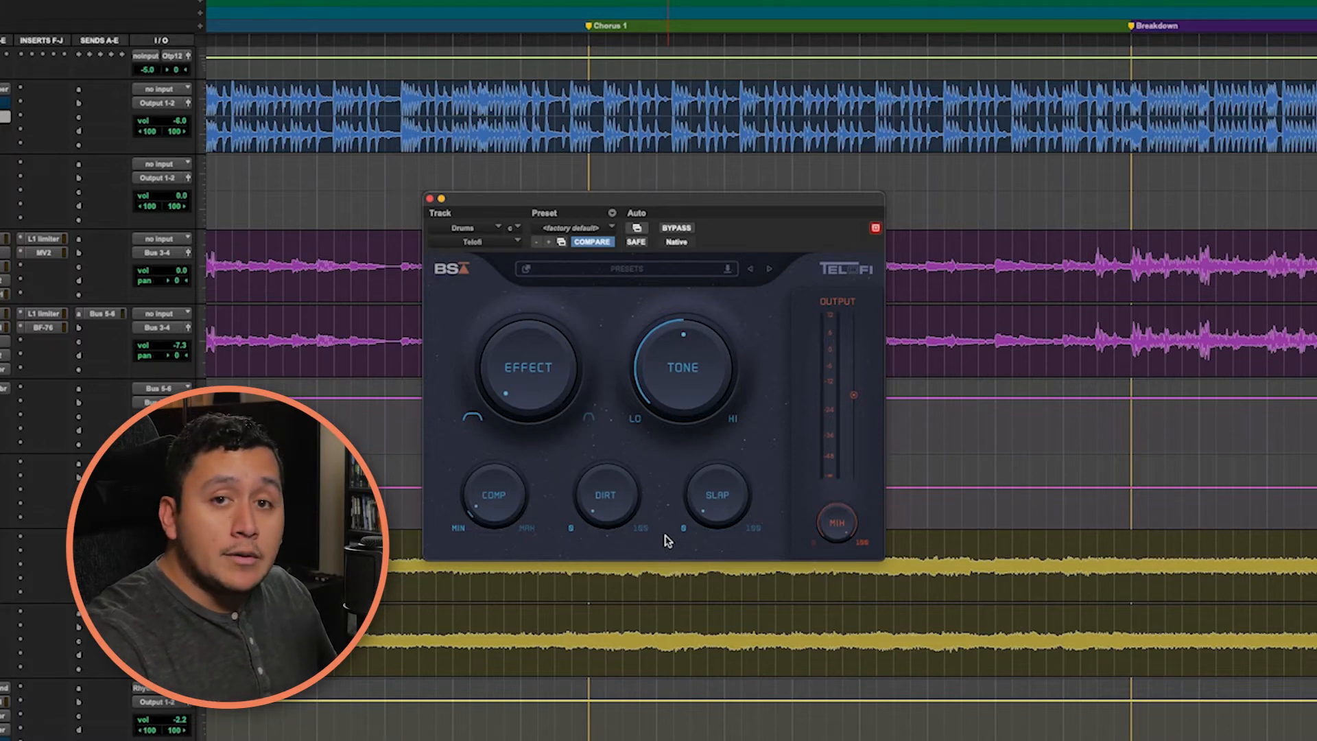
mouse_move(747, 517)
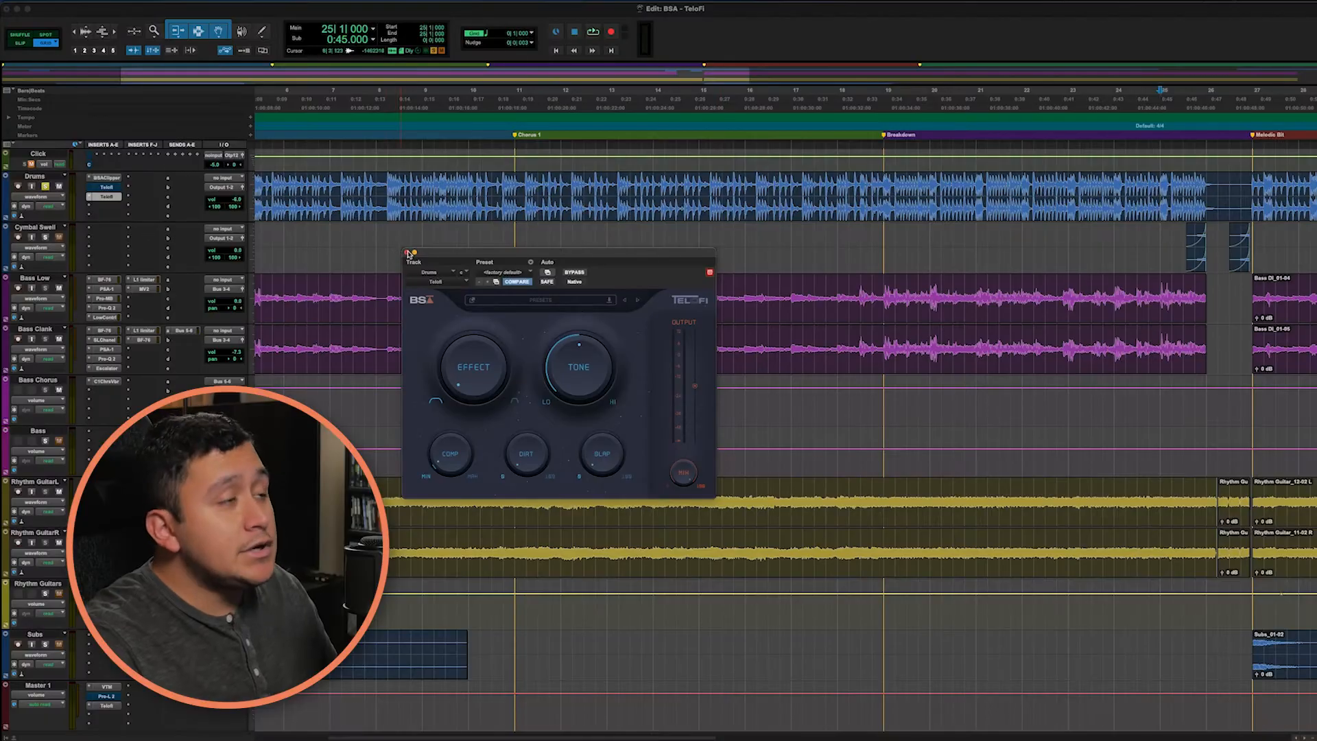
Step: Remove the added Telofi insert from the Drums track and open the track's existing Telofi insert
click(409, 253)
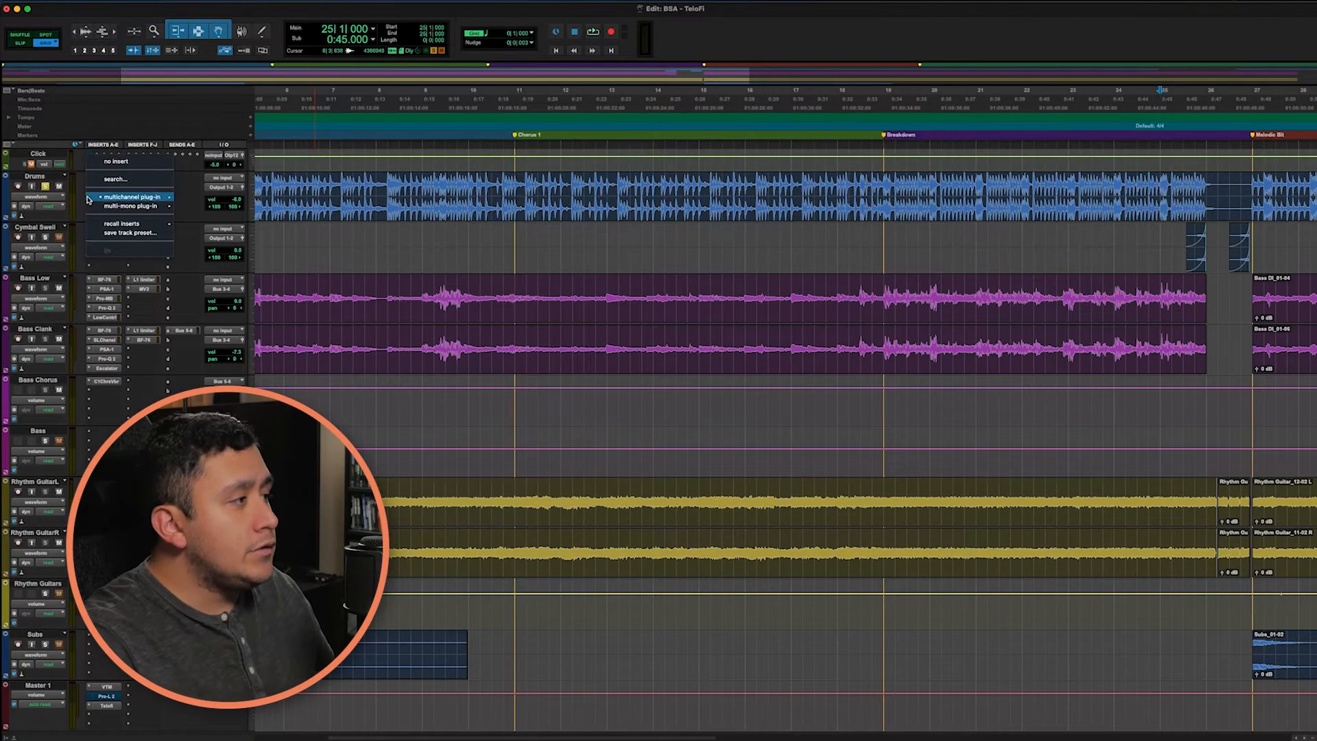
scroll(451, 260, left, 5)
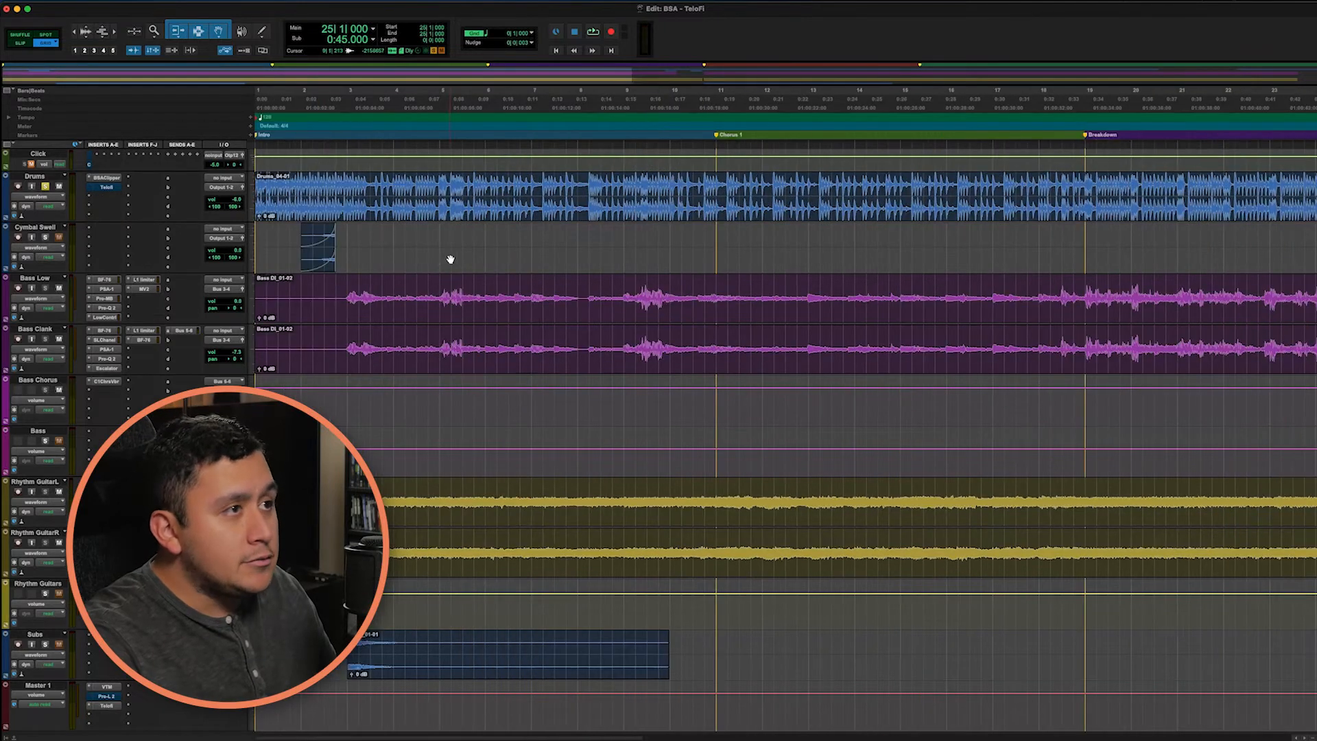
click(110, 187)
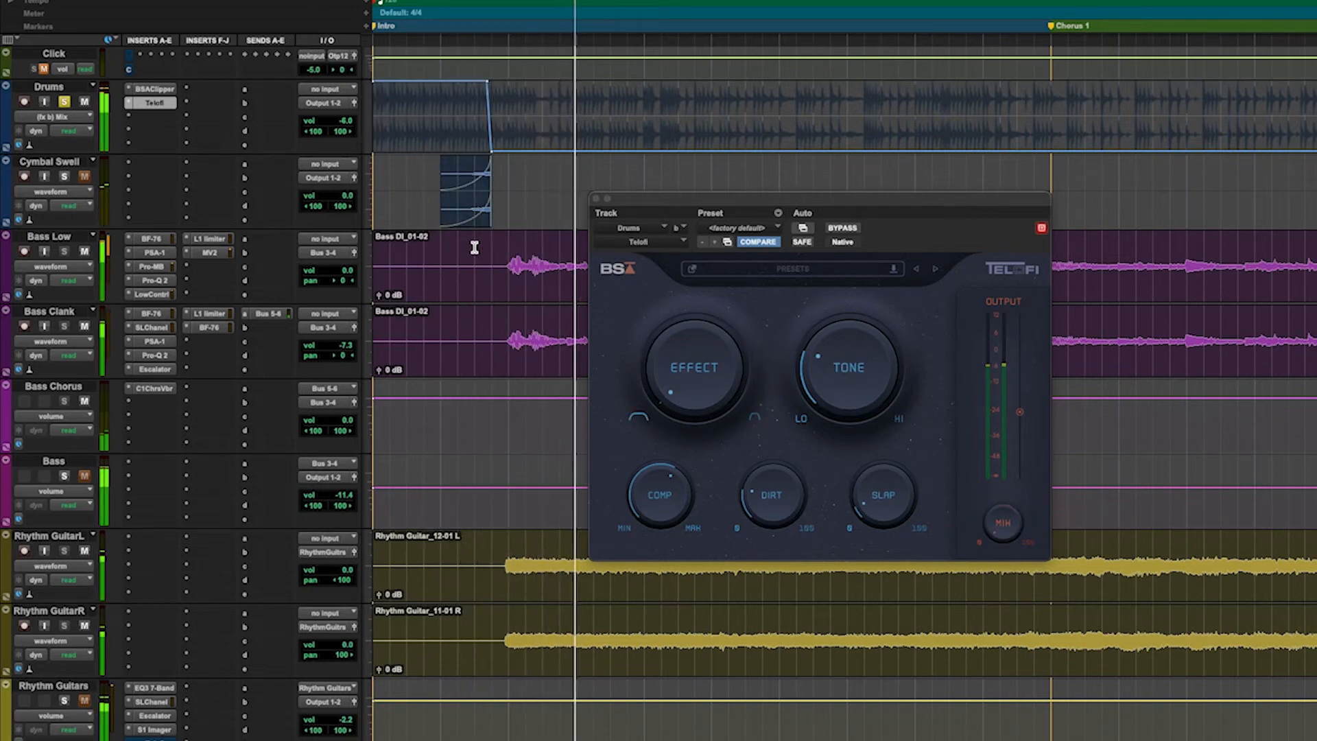
Step: Examine the Telofi Mix automation in the Drums intro, and unsolo the Drums track to play the intro in the full mix
key(super+bracketright)
key(super+bracketright)
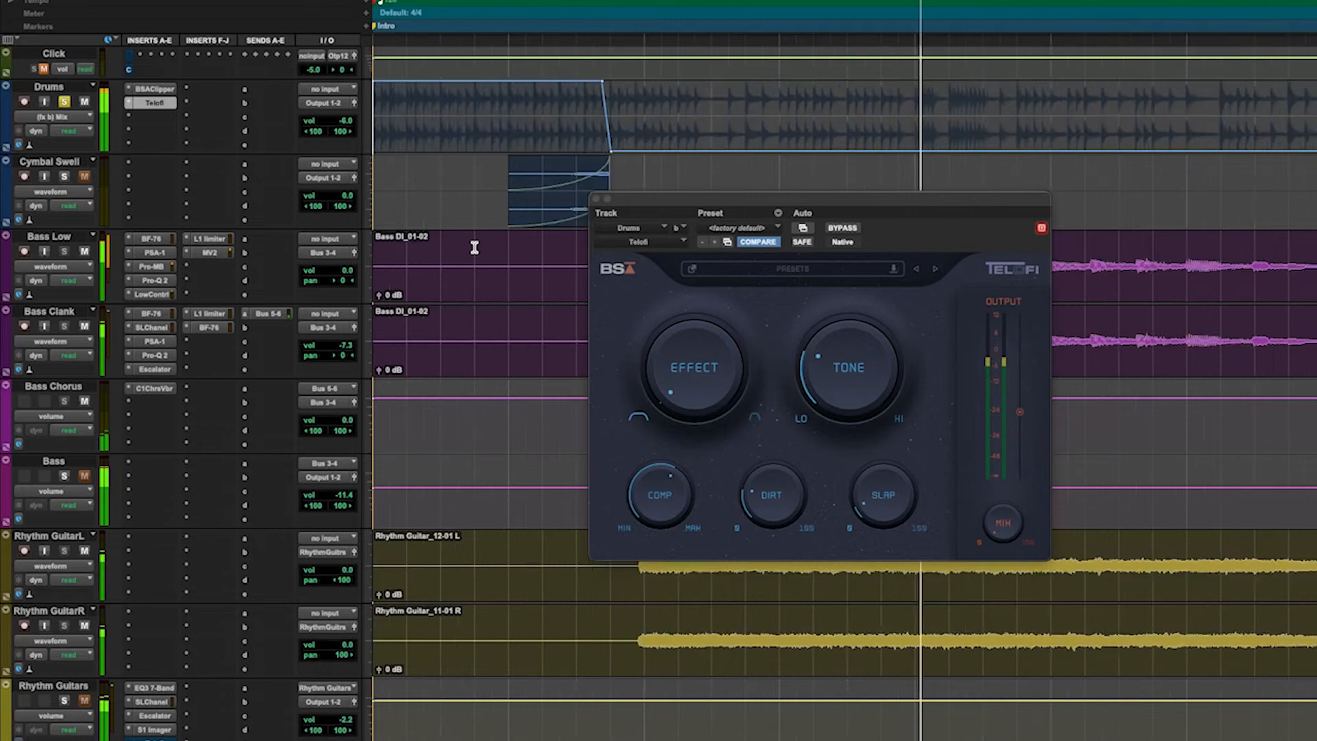
key(super+bracketleft)
key(super+bracketleft)
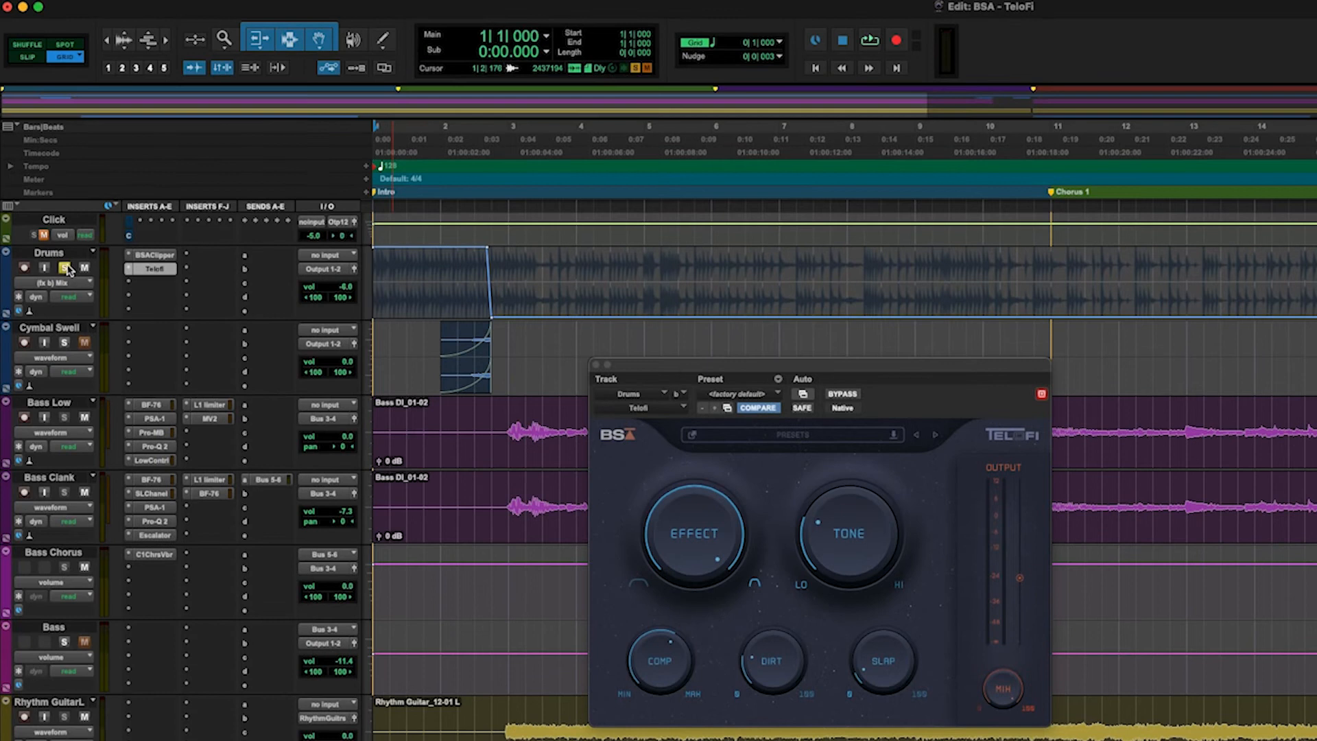
click(64, 134)
key(space)
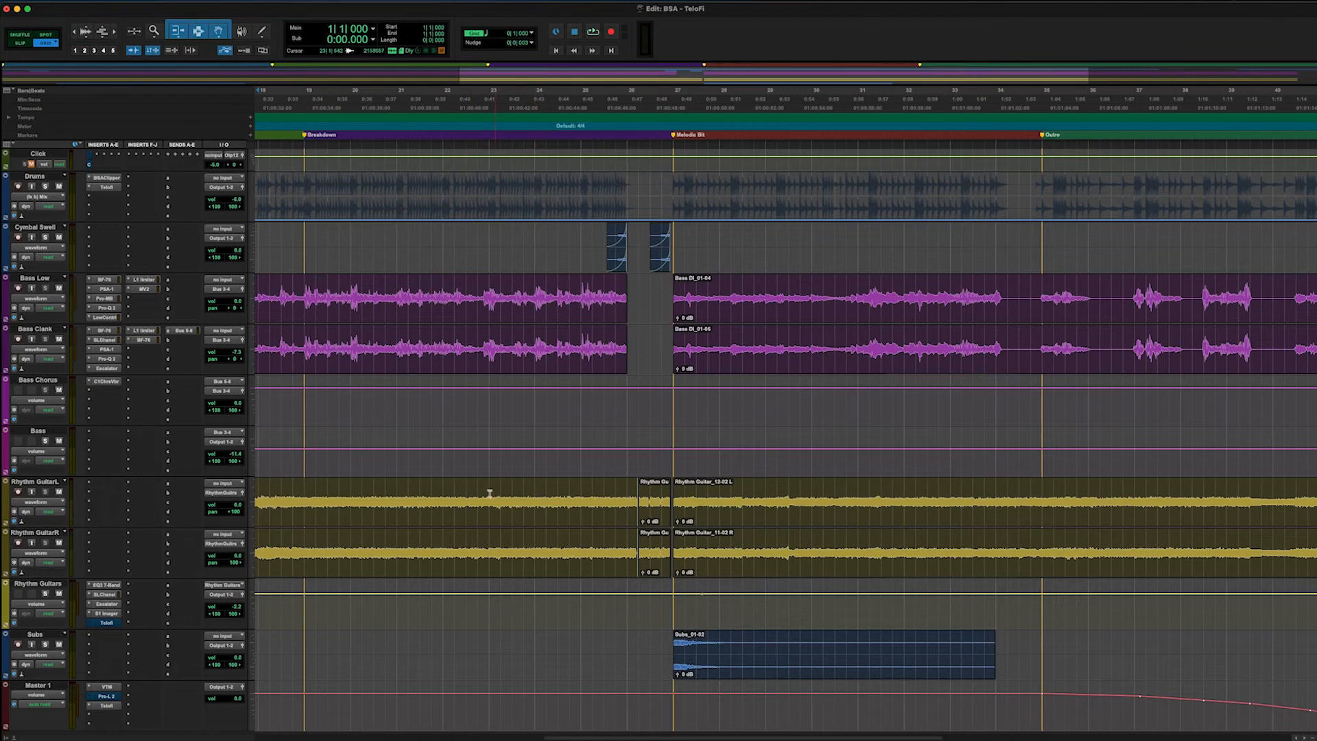
Step: Play from within the Breakdown section and open Telofi on the Rhythm Guitars track
key(space)
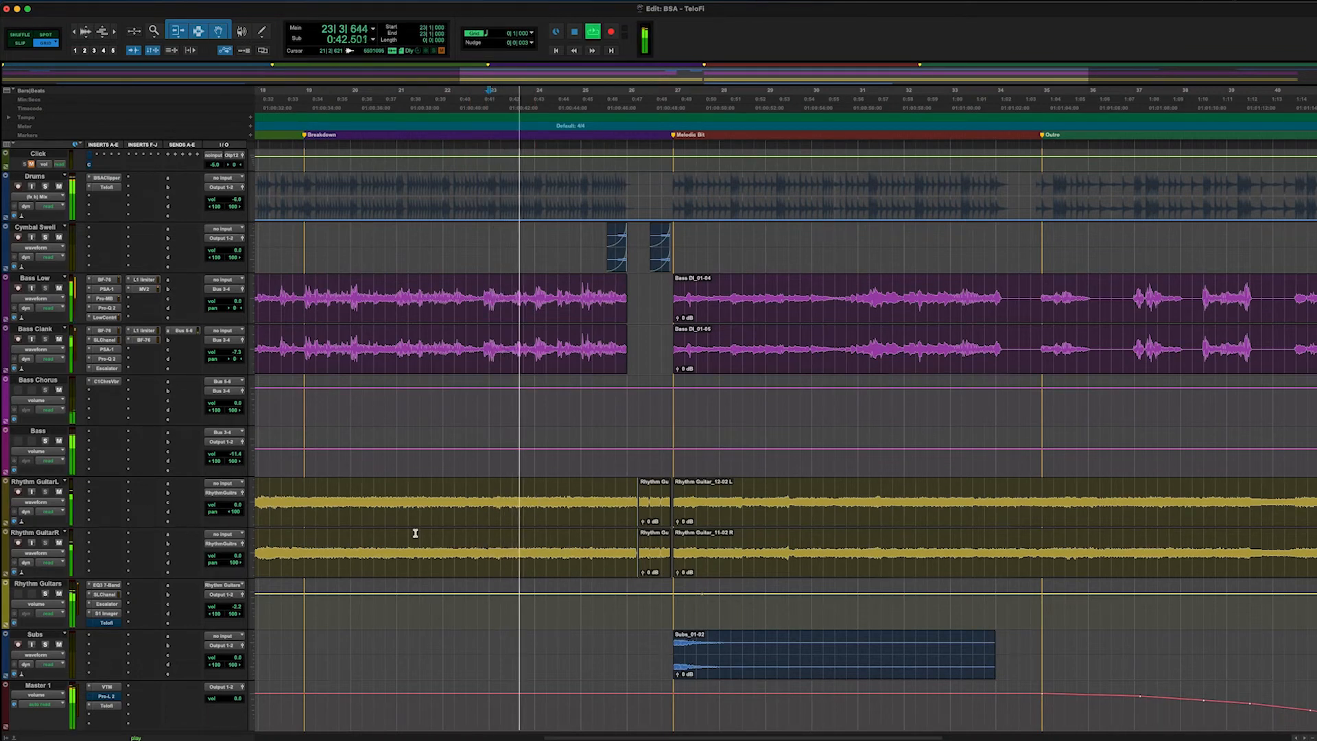
click(106, 623)
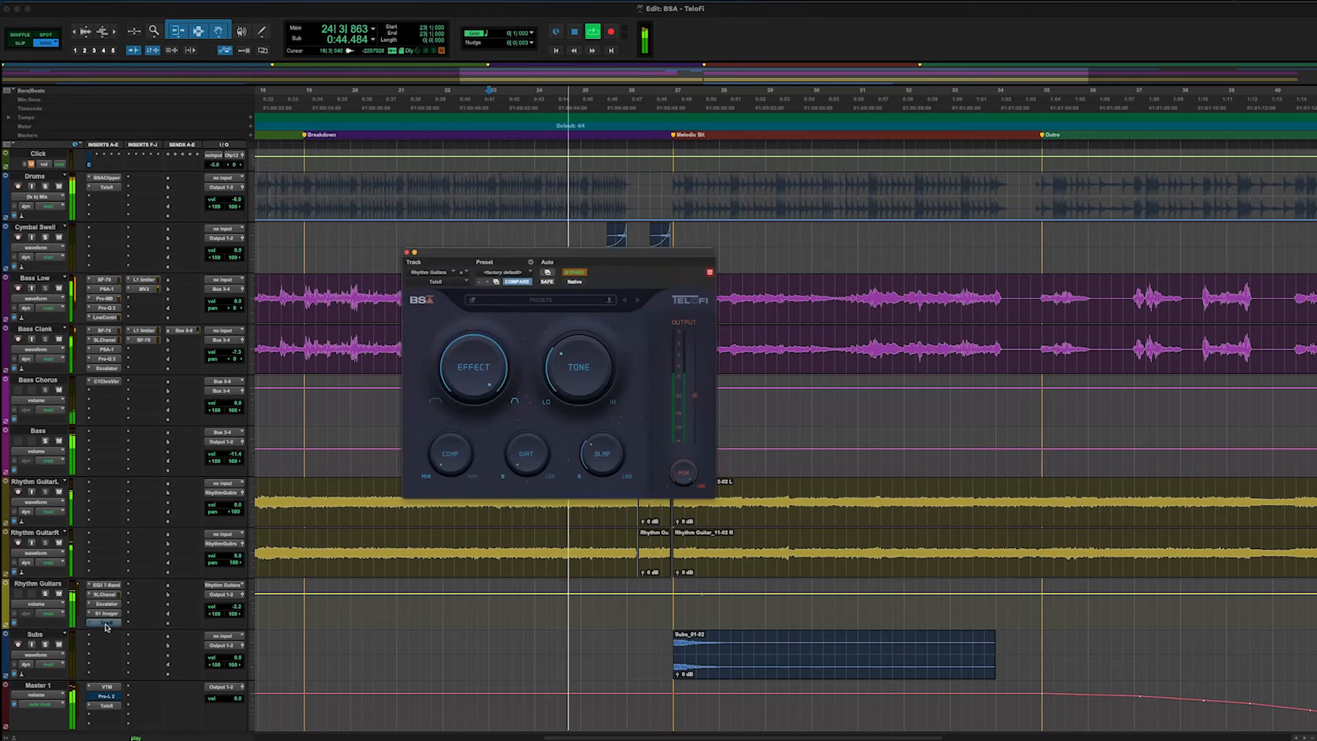
drag(633, 255, 738, 254)
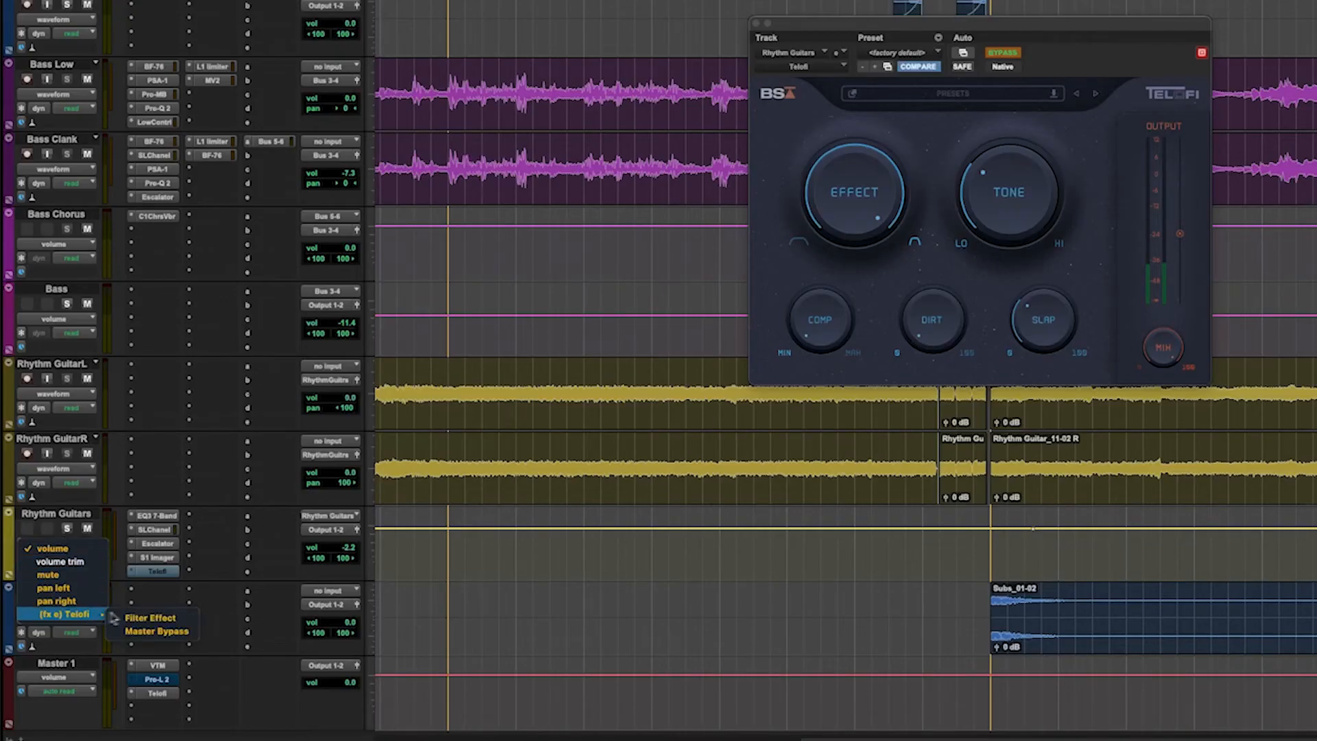
Step: Display Telofi's Filter Effect automation on the Rhythm Guitars track, and switch the lane to Master Bypass
click(150, 617)
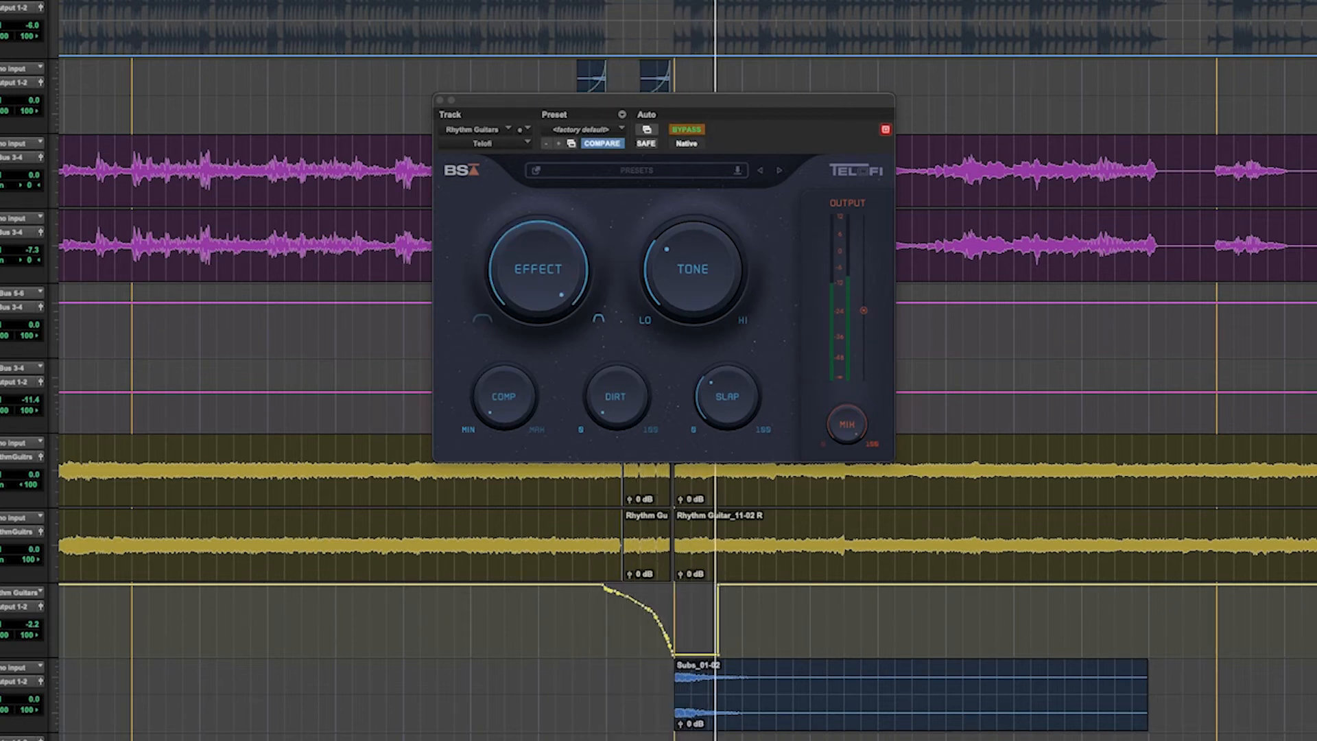
key(space)
click(51, 621)
mouse_move(68, 622)
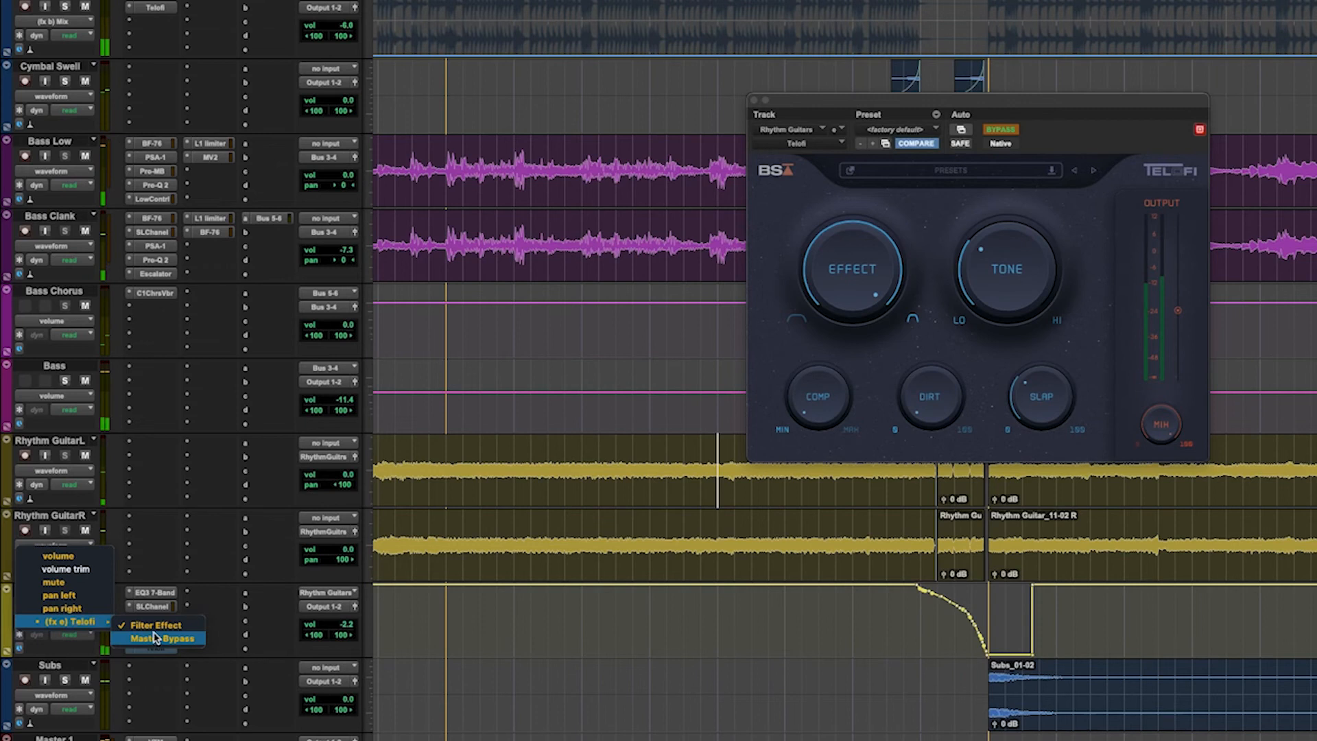
click(155, 638)
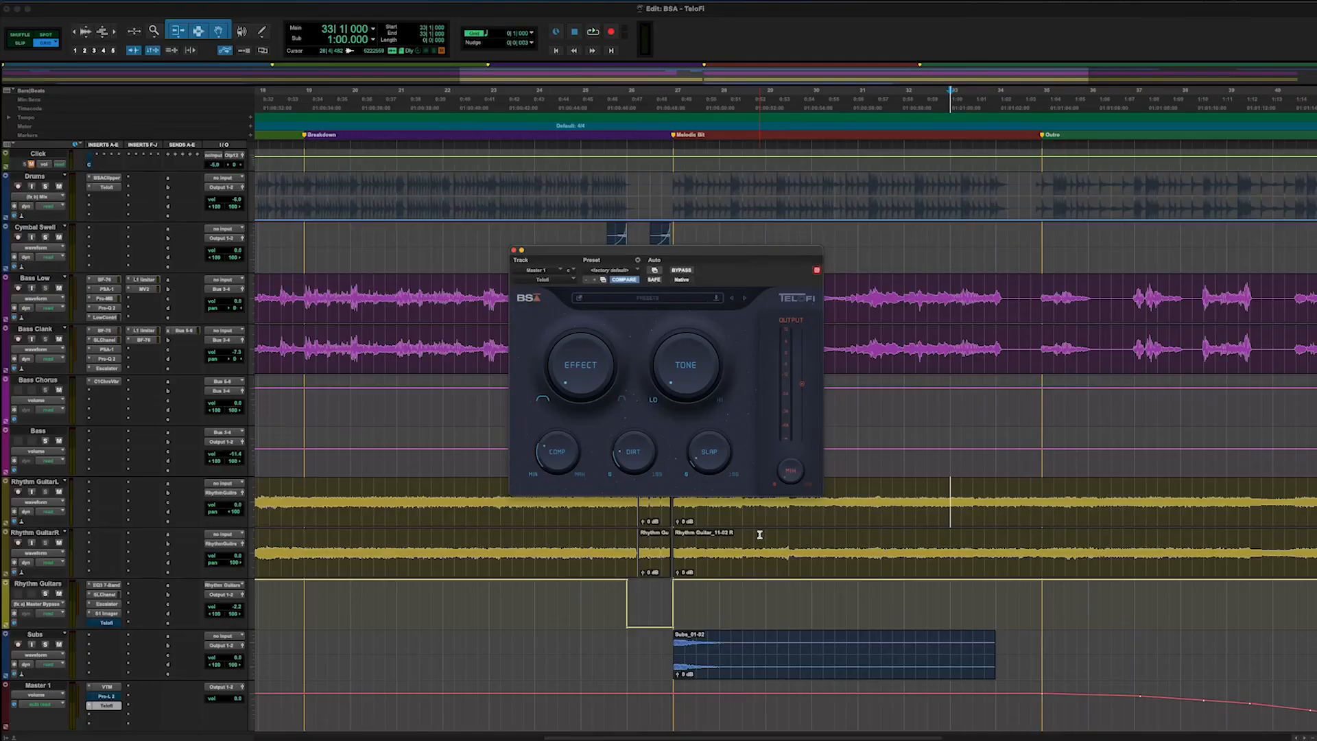
Step: Display Telofi's Filter Tone automation on the Master 1 track for reviewing the transition into the Outro
key(space)
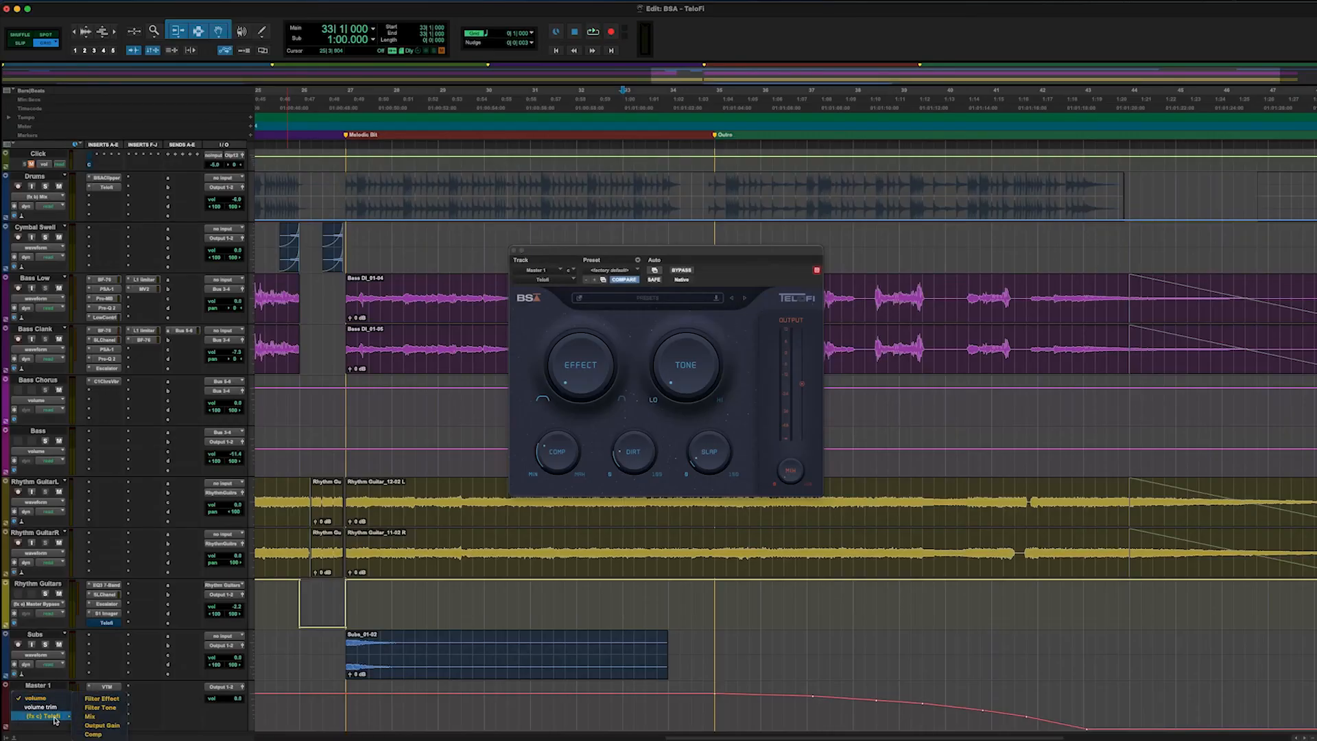
click(112, 707)
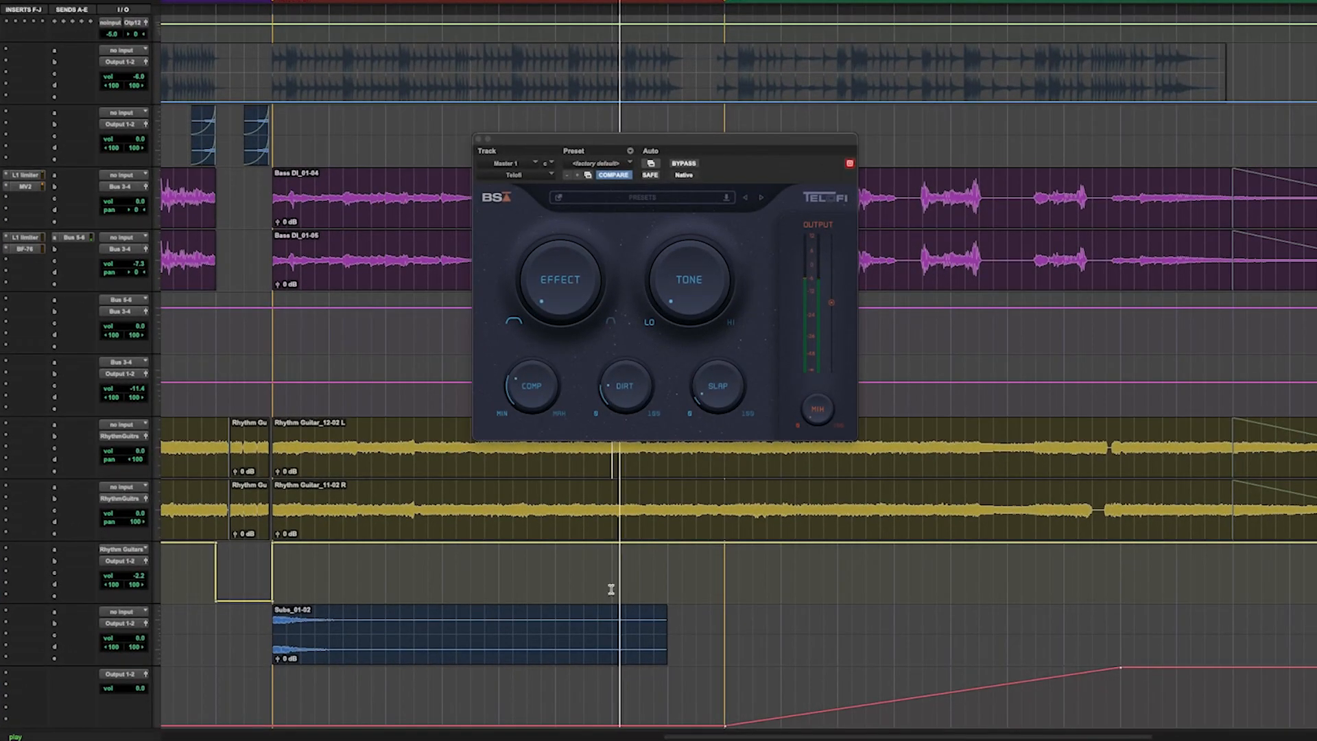